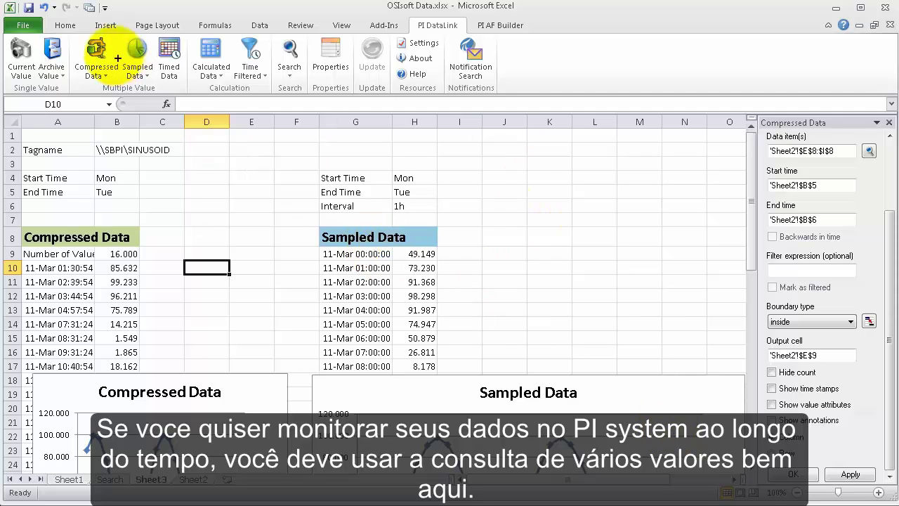
# Step: Select ranges on Sheet3 to review the existing tag and data table layout
pyautogui.moveTo(68, 28)
pyautogui.mouseDown()
pyautogui.moveTo(228, 102)
pyautogui.moveTo(201, 103)
pyautogui.mouseUp()
pyautogui.moveTo(158, 79)
pyautogui.mouseDown()
pyautogui.moveTo(201, 130)
pyautogui.moveTo(241, 150)
pyautogui.moveTo(323, 246)
pyautogui.moveTo(329, 223)
pyautogui.mouseUp()
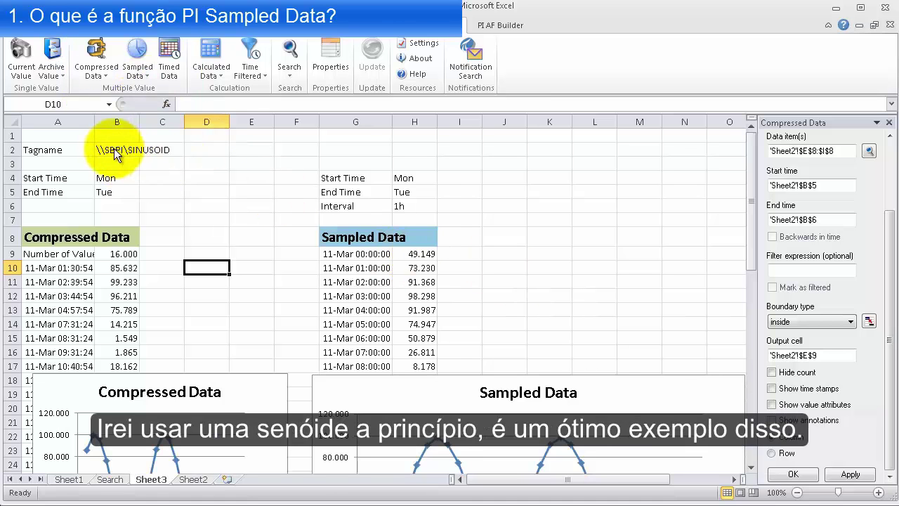
pyautogui.click(166, 163)
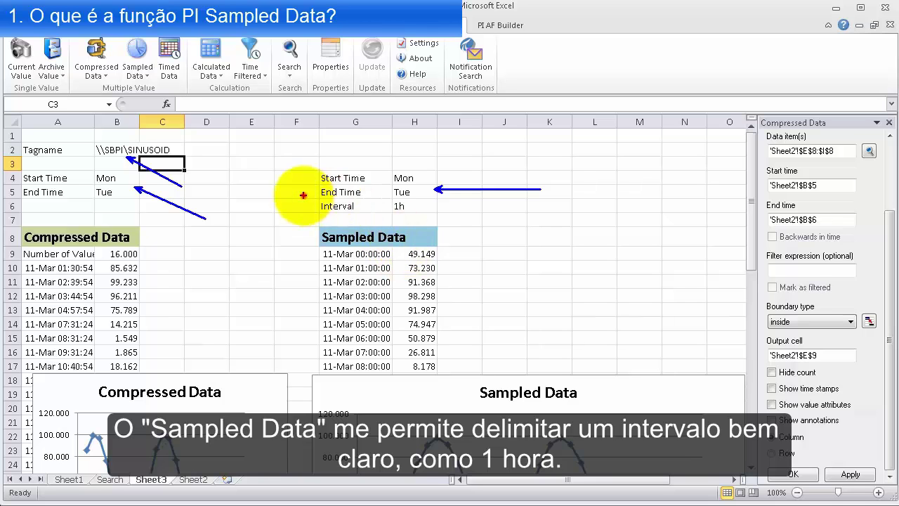
pyautogui.moveTo(303, 195); pyautogui.dragTo(448, 218)
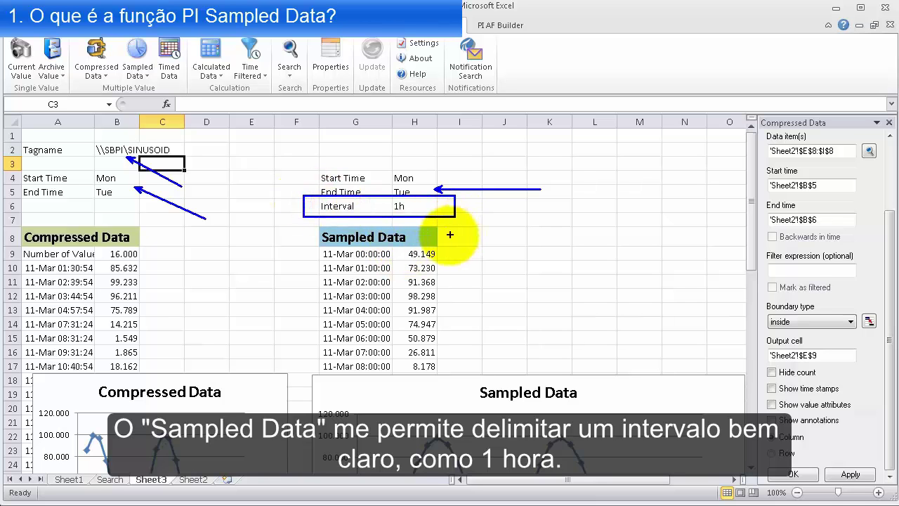
pyautogui.moveTo(396, 268); pyautogui.dragTo(449, 245)
pyautogui.moveTo(404, 277); pyautogui.dragTo(496, 240)
pyautogui.moveTo(397, 295); pyautogui.dragTo(492, 263)
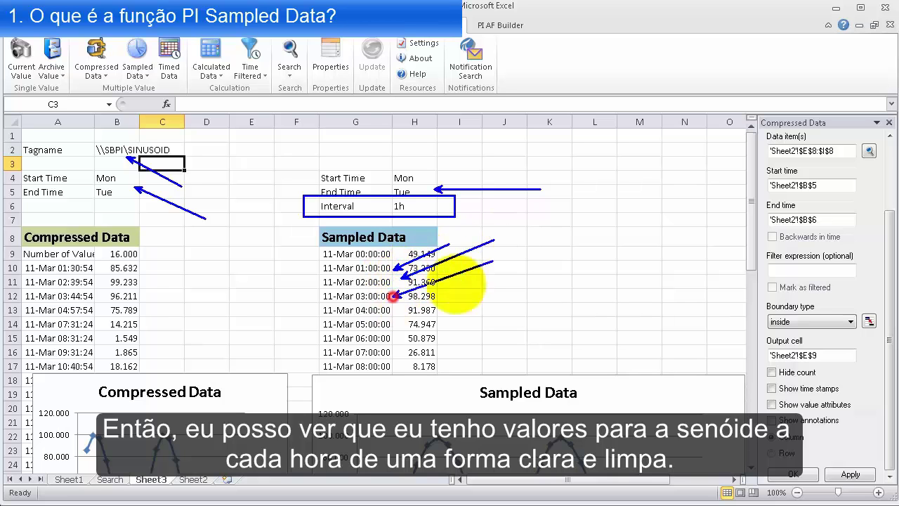
pyautogui.moveTo(395, 310)
pyautogui.mouseDown()
pyautogui.moveTo(490, 278)
pyautogui.moveTo(491, 298)
pyautogui.mouseUp()
pyautogui.moveTo(395, 340); pyautogui.dragTo(522, 304)
pyautogui.moveTo(397, 352); pyautogui.dragTo(499, 326)
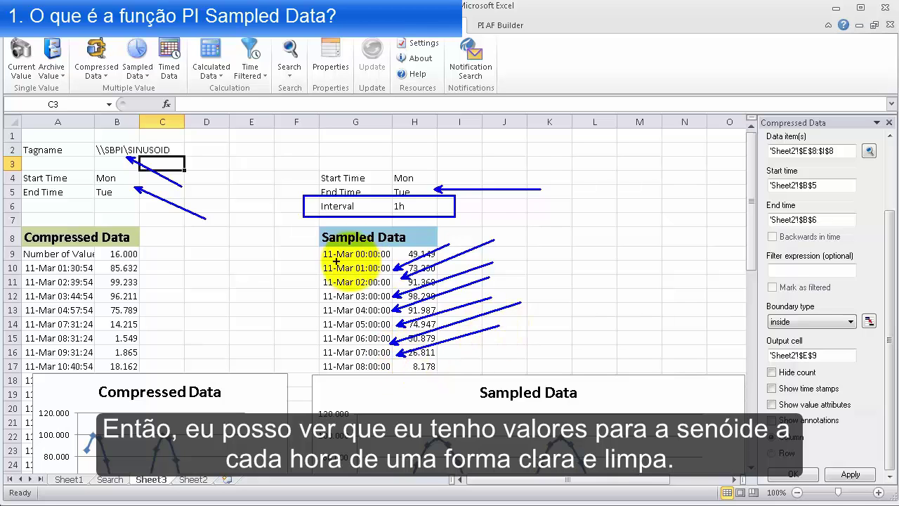
pyautogui.press('Escape')
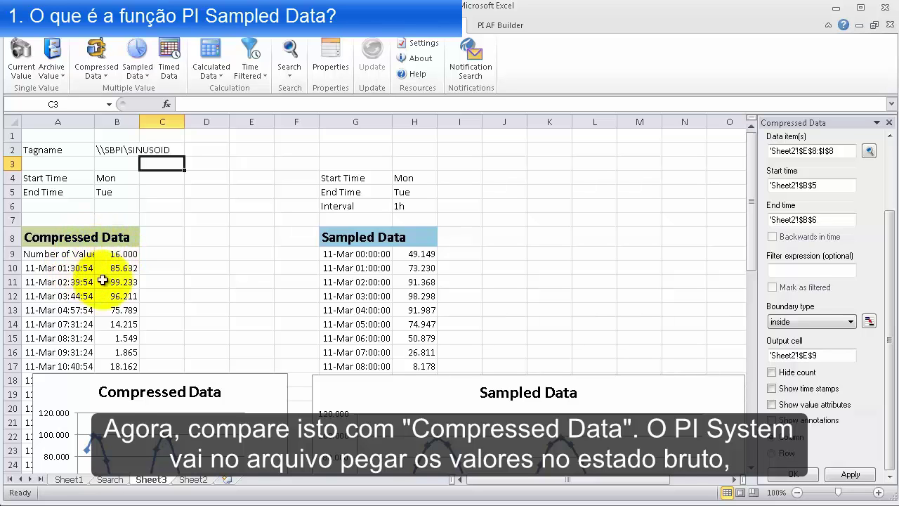
# Step: Inspect the Compressed Data and Sampled Data result functions and the Sampled Data chart
pyautogui.moveTo(51, 269); pyautogui.dragTo(117, 366)
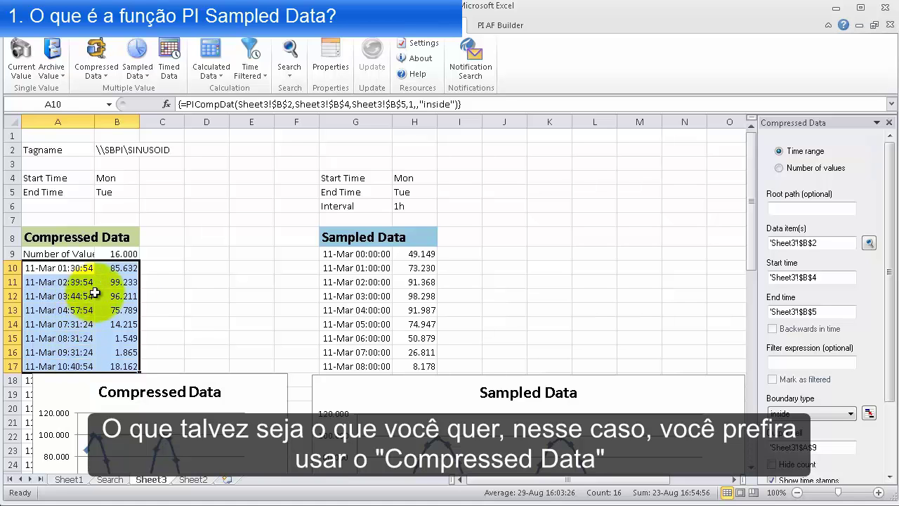
pyautogui.click(261, 280)
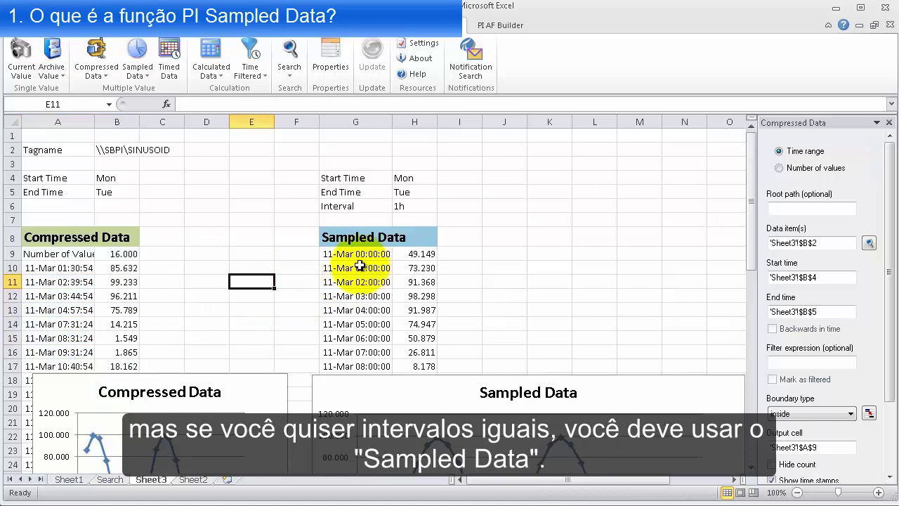
pyautogui.moveTo(356, 254); pyautogui.dragTo(402, 365)
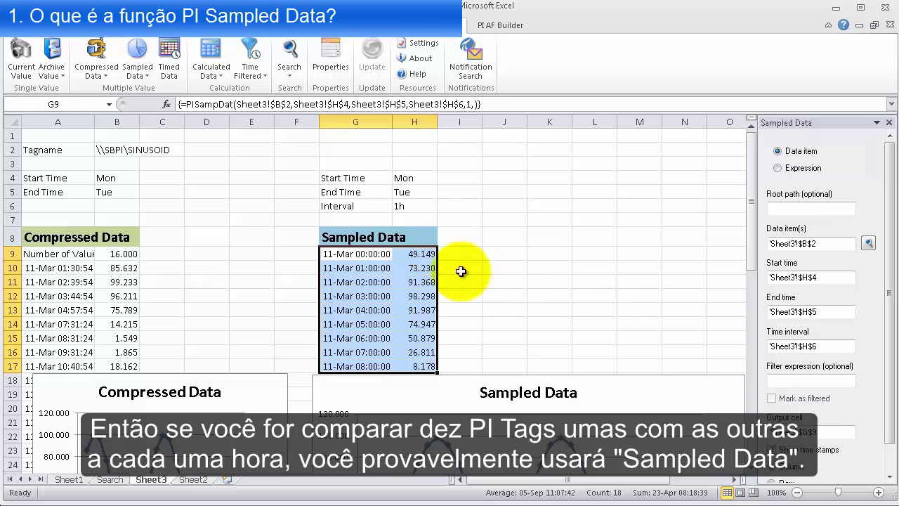
pyautogui.click(488, 293)
pyautogui.scroll(-2, 479, 286)
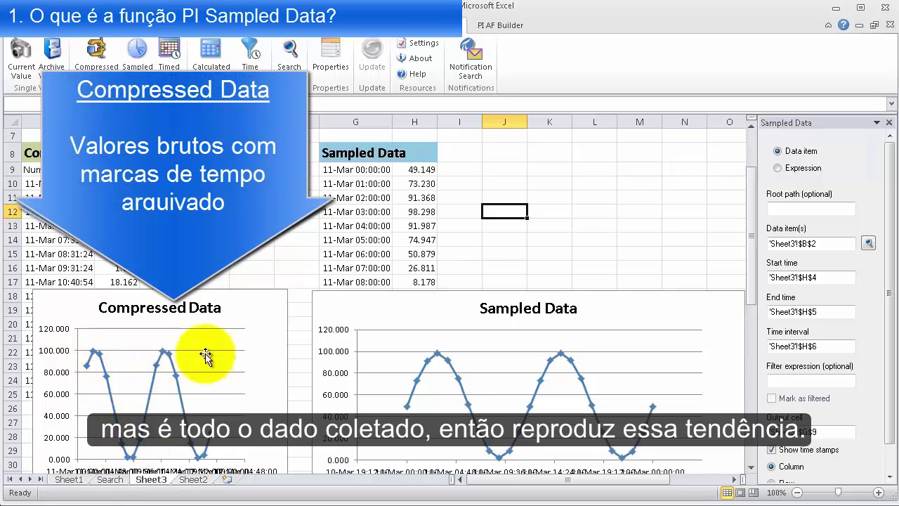
pyautogui.click(436, 316)
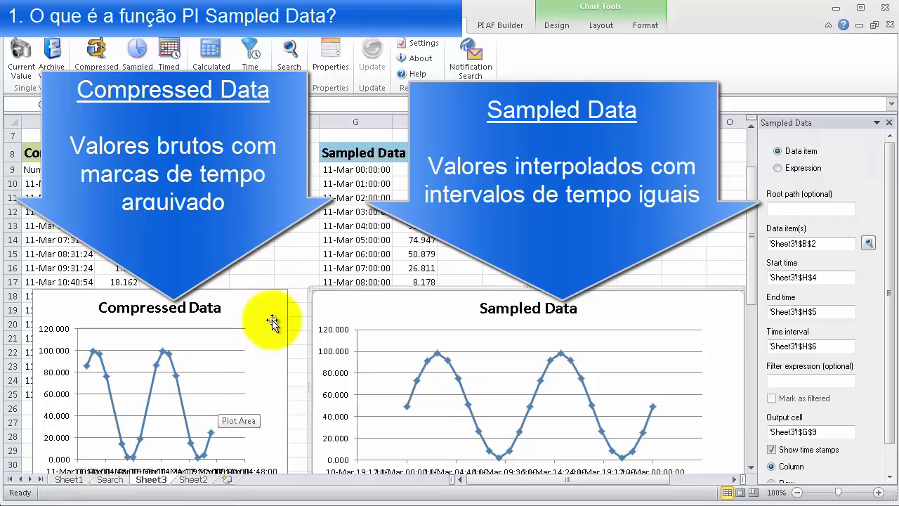
pyautogui.click(504, 211)
pyautogui.scroll(2, 576, 237)
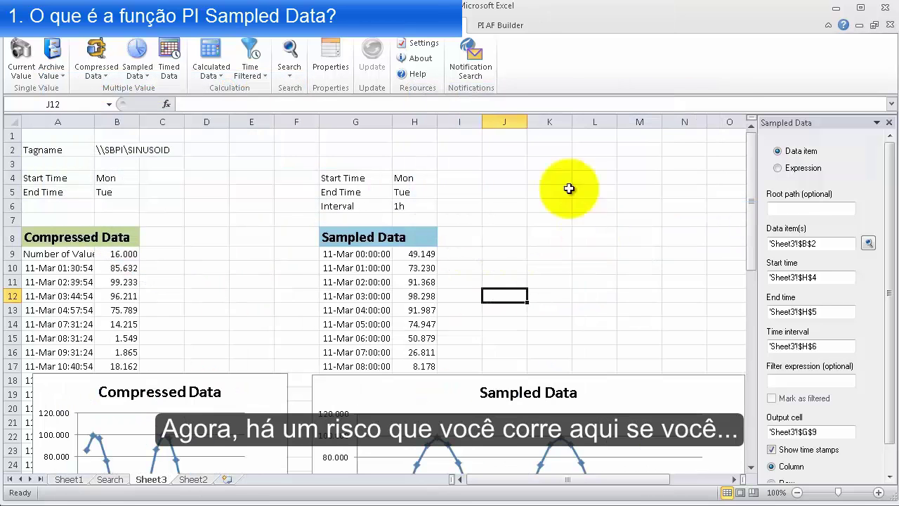
# Step: Insert blank columns J through O to hold a new Sampled Data table
pyautogui.moveTo(503, 122); pyautogui.dragTo(713, 123)
pyautogui.rightClick(713, 124)
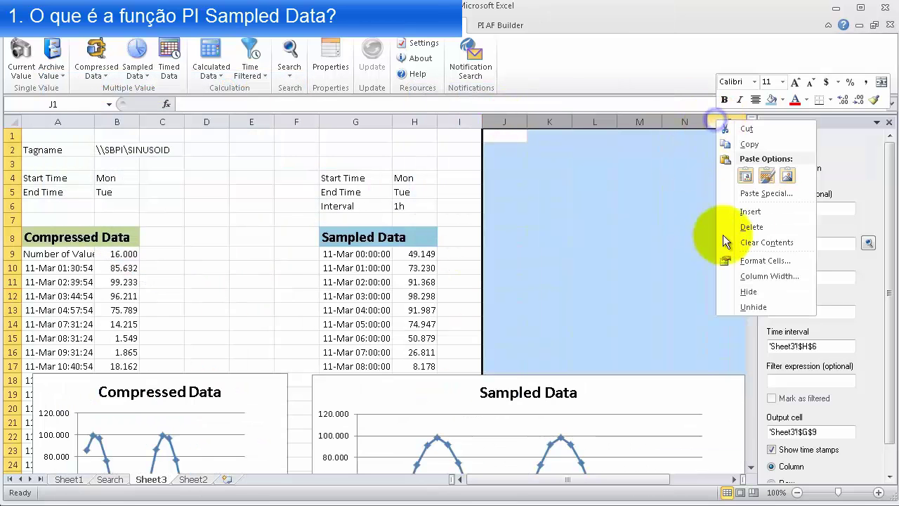
pyautogui.click(749, 211)
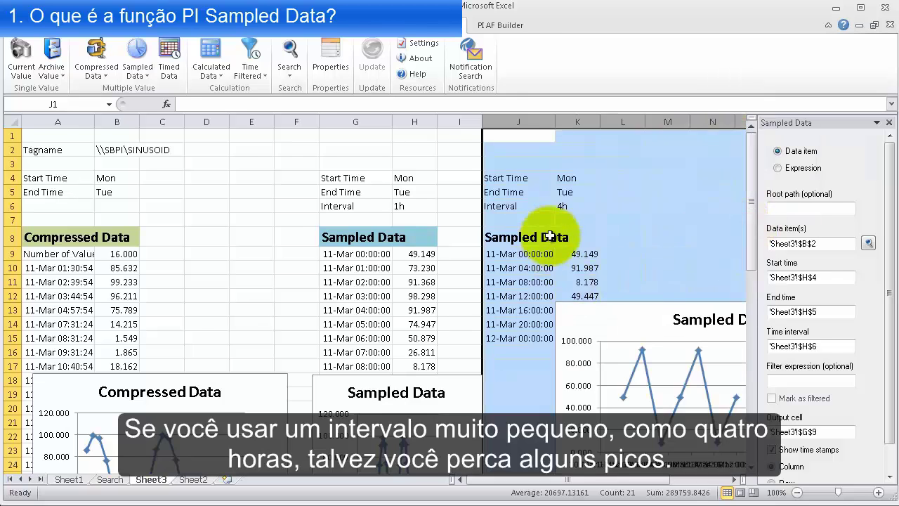
pyautogui.click(542, 236)
pyautogui.moveTo(523, 478); pyautogui.dragTo(615, 482)
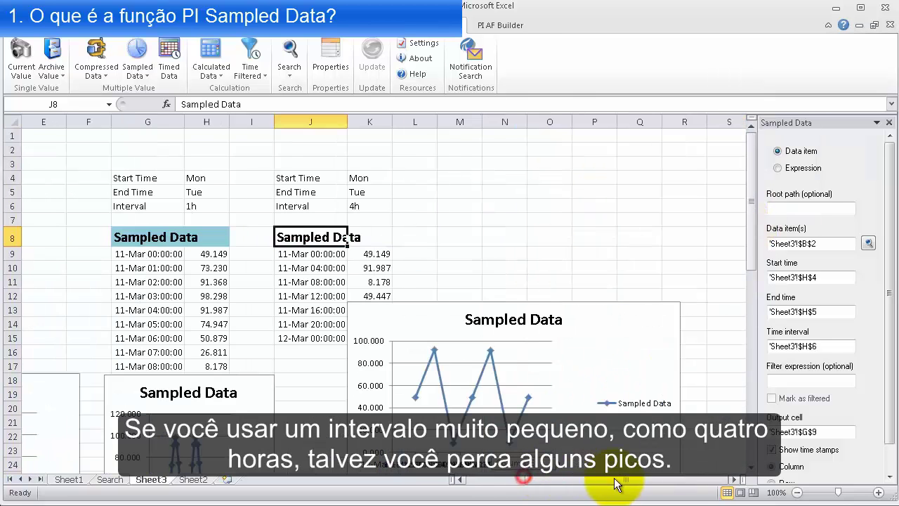
# Step: Check the new table's 4h interval and 4-hourly timestamps, then go to empty Sheet2
pyautogui.click(369, 206)
pyautogui.scroll(-1, 369, 253)
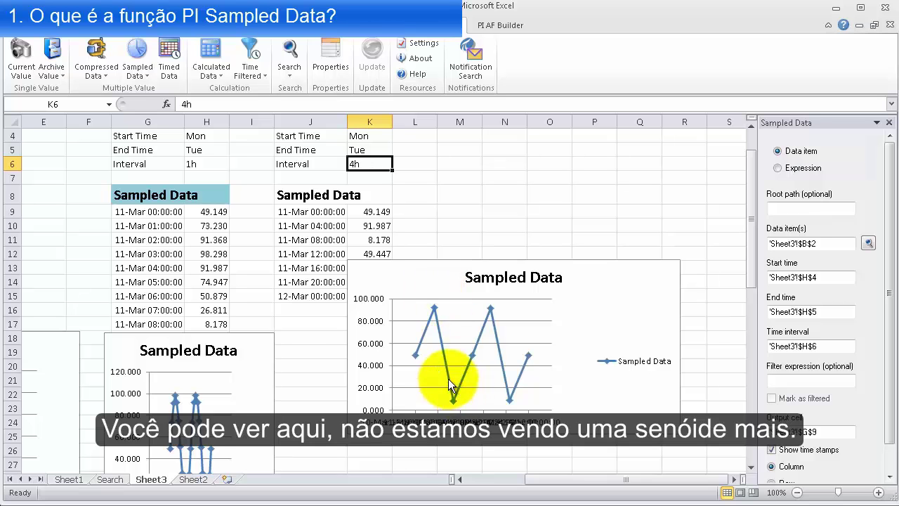
pyautogui.moveTo(313, 212); pyautogui.dragTo(327, 298)
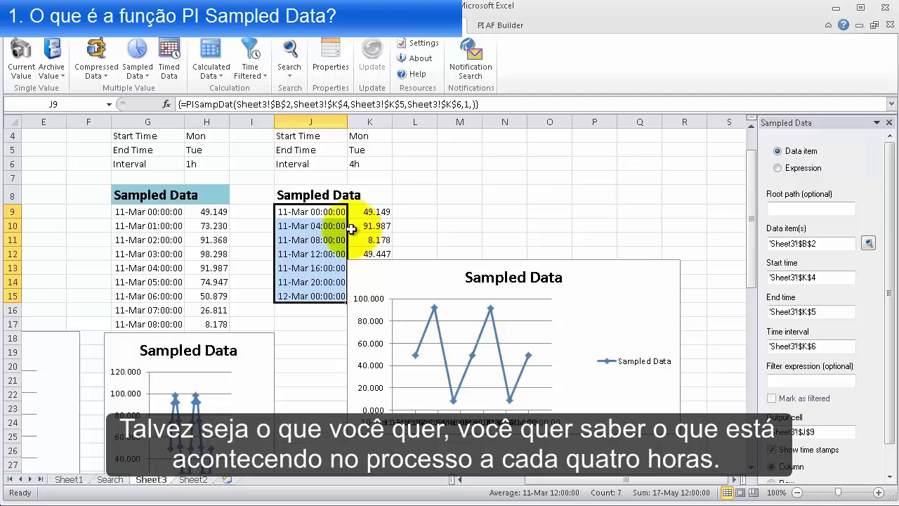
pyautogui.click(412, 243)
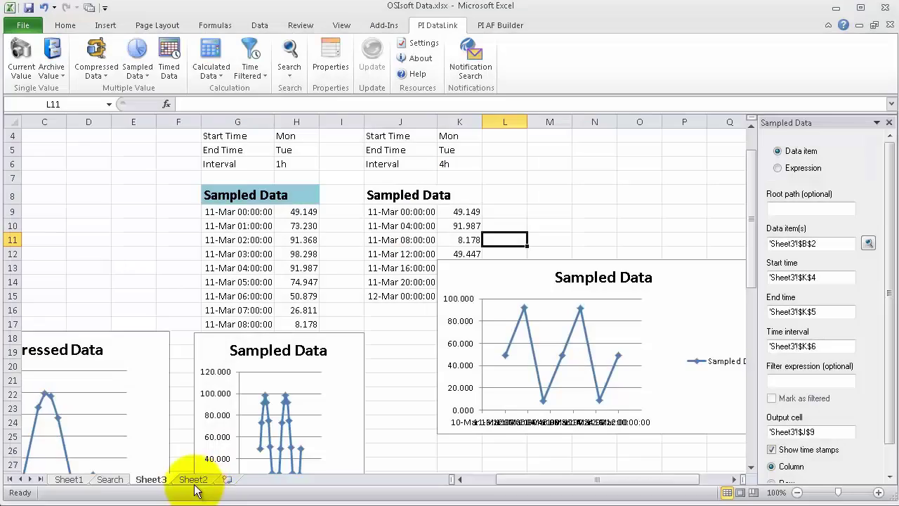
pyautogui.click(193, 479)
pyautogui.click(64, 184)
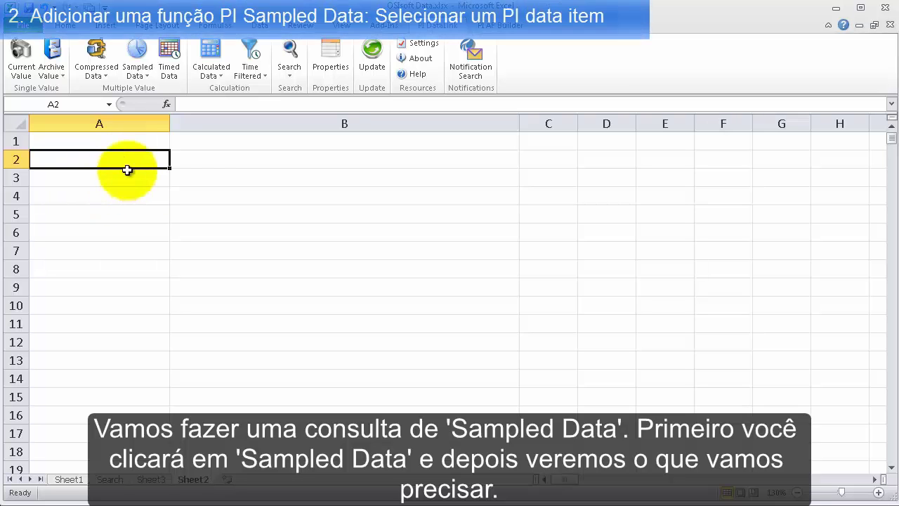
# Step: Start a new Sampled Data query with output cell Sheet2!$A$2
pyautogui.click(135, 54)
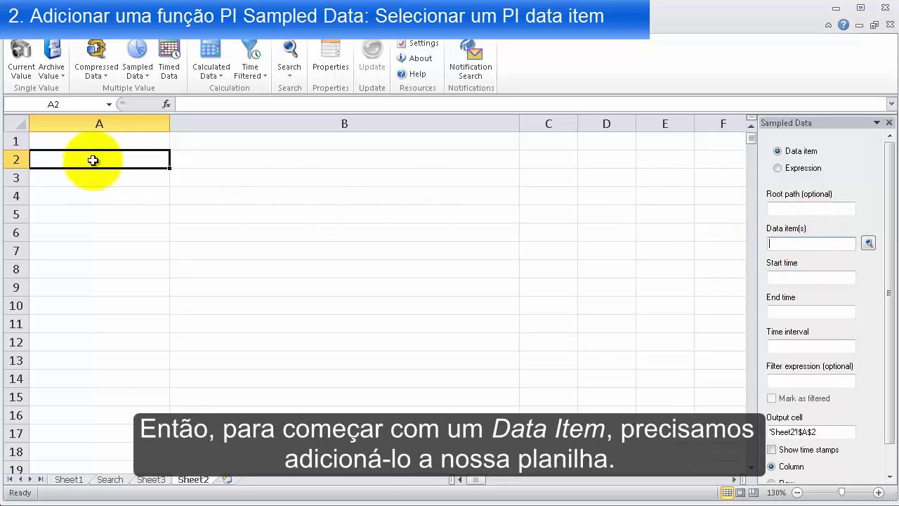
# Step: Close the Sampled Data pane and label A2 'Data Item'
pyautogui.click(889, 123)
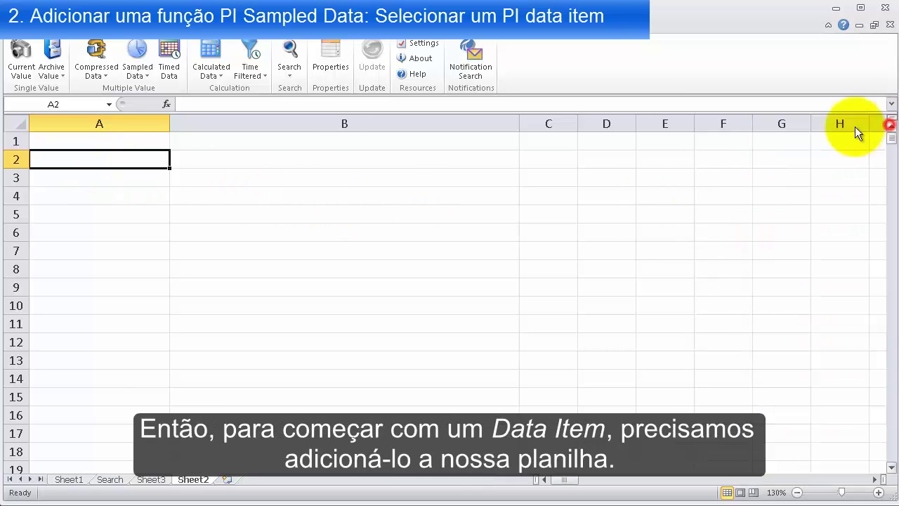
pyautogui.click(89, 157)
pyautogui.write('Data Item')
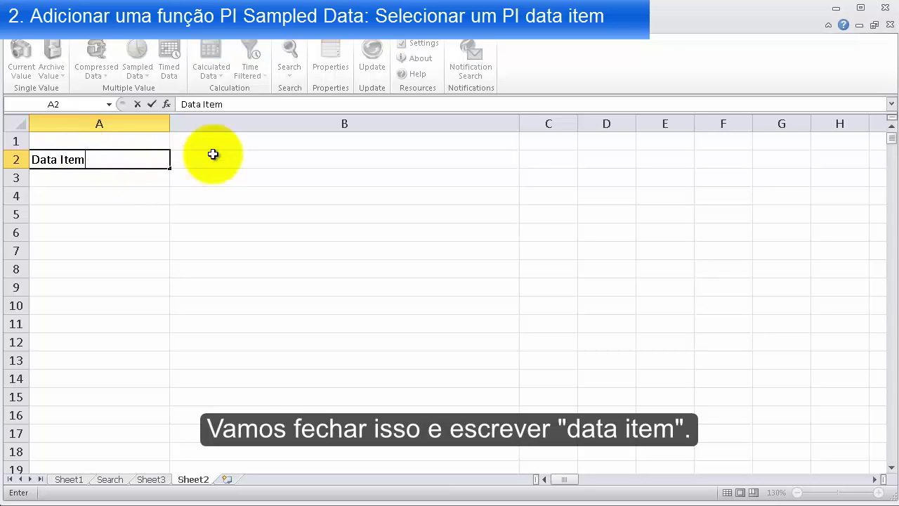
pyautogui.click(214, 155)
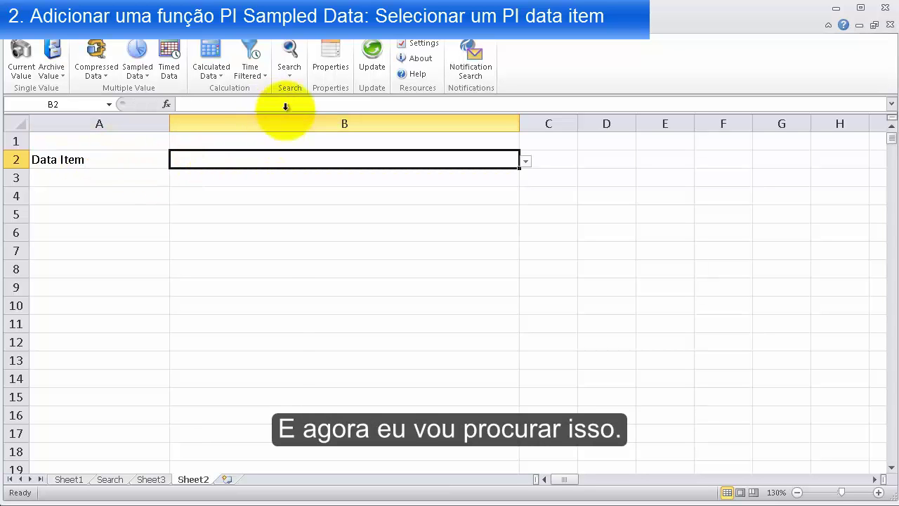
# Step: Put the Gas Turbine 1|Fuel Oil Flow path into B2 via PI DataLink Search and widen column B
pyautogui.click(297, 54)
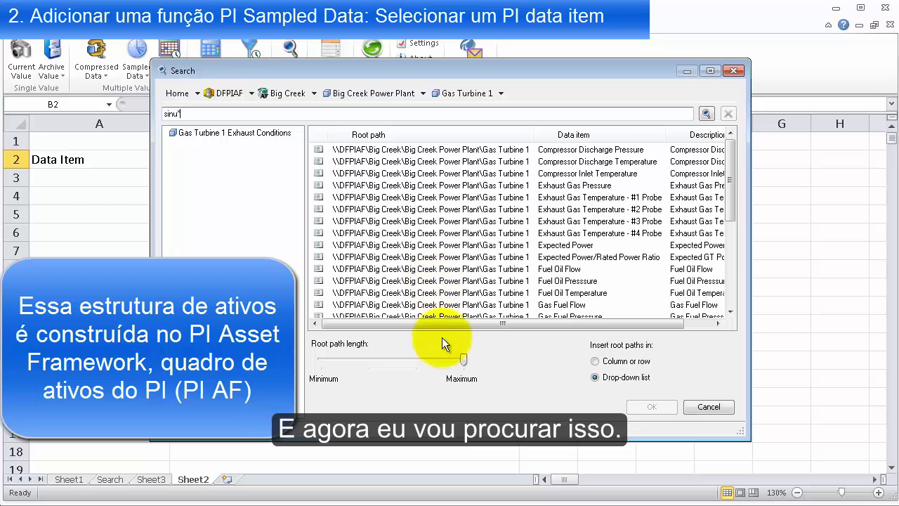
pyautogui.moveTo(464, 361); pyautogui.dragTo(413, 364)
pyautogui.moveTo(350, 365); pyautogui.dragTo(316, 364)
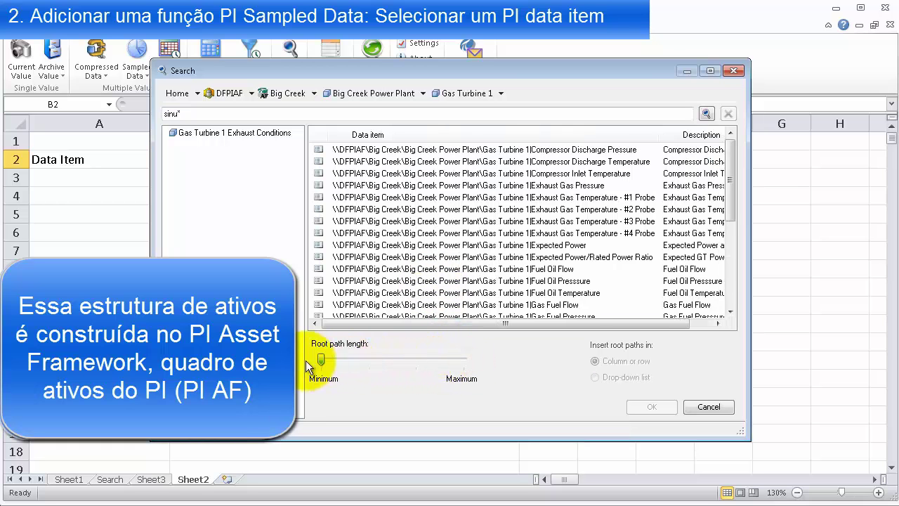
pyautogui.click(513, 185)
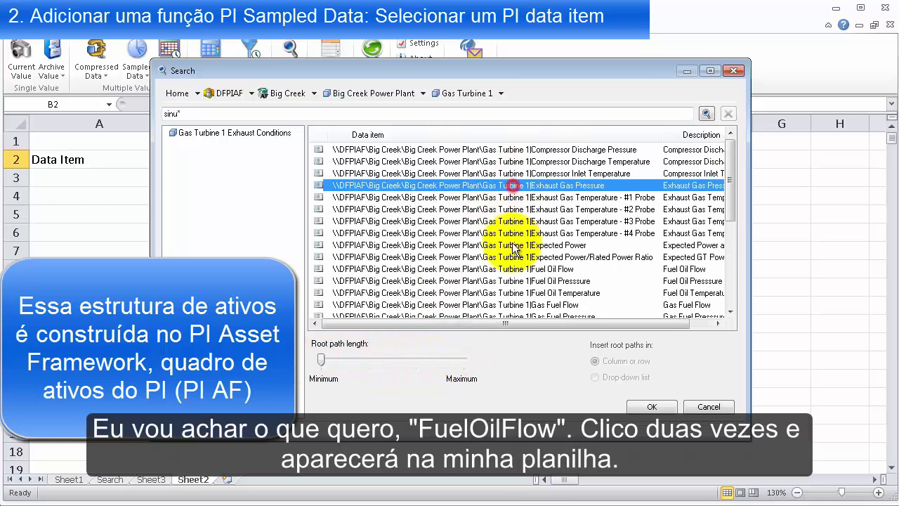
pyautogui.click(555, 269)
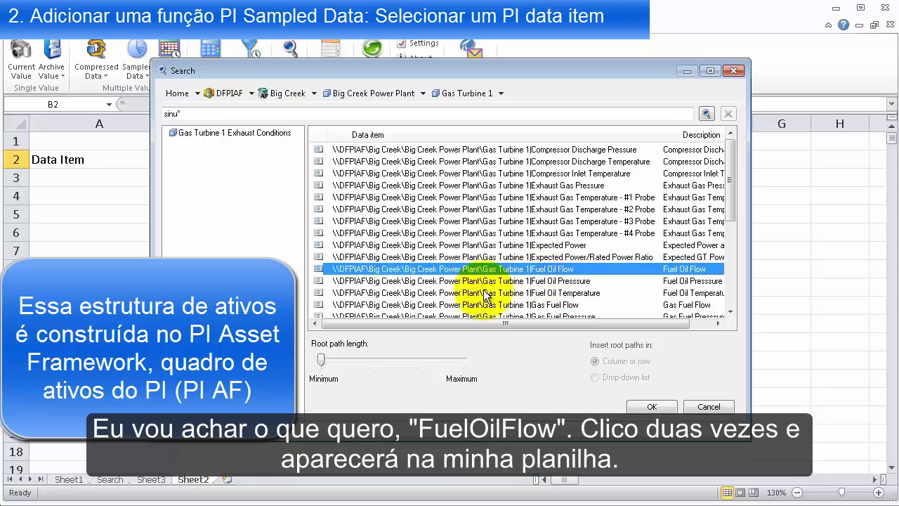
pyautogui.doubleClick(591, 274)
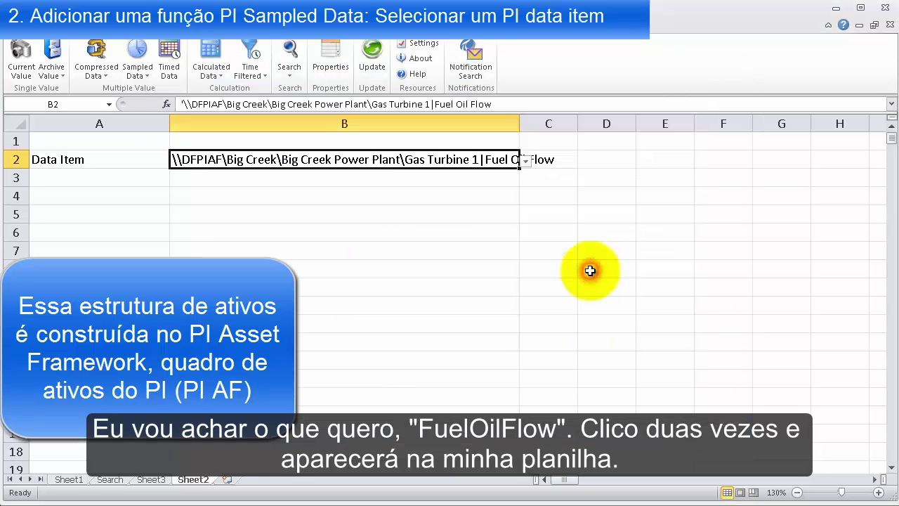
pyautogui.moveTo(520, 120); pyautogui.dragTo(590, 120)
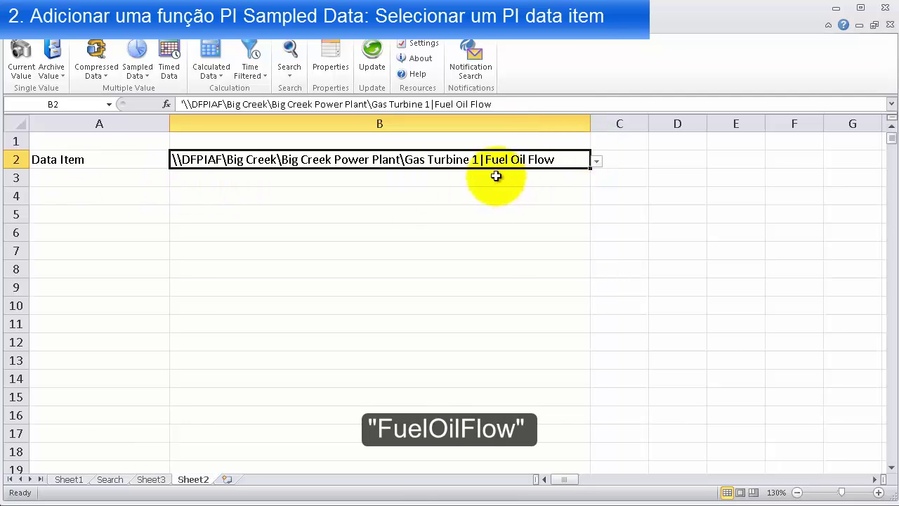
# Step: Label A4, A5 and A6 as Start Time, End Time and Interval
pyautogui.click(106, 184)
pyautogui.click(112, 196)
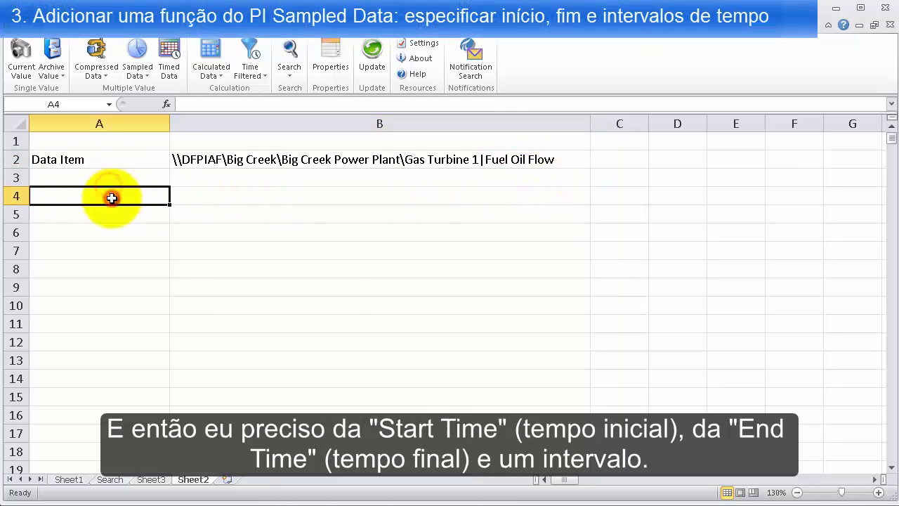
pyautogui.write('Start Time')
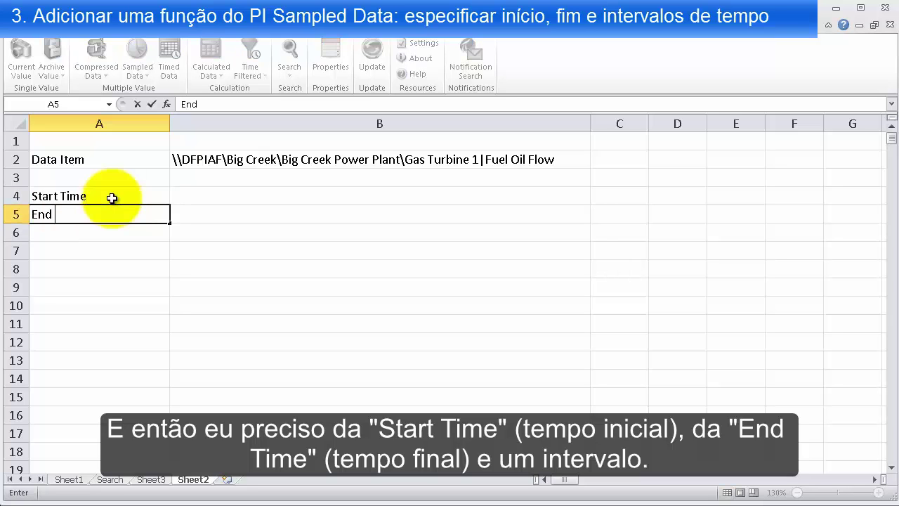
pyautogui.press('Return')
pyautogui.write('Inter')
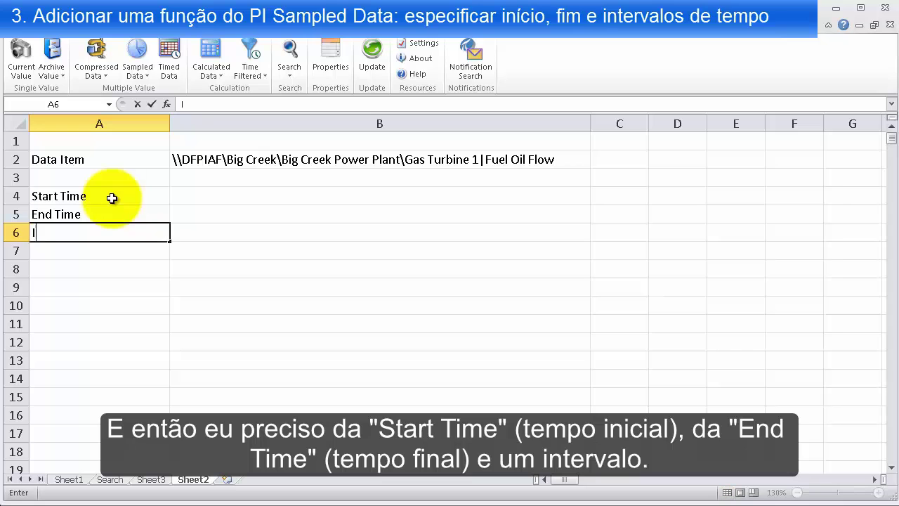
pyautogui.press('Right')
pyautogui.press('Right')
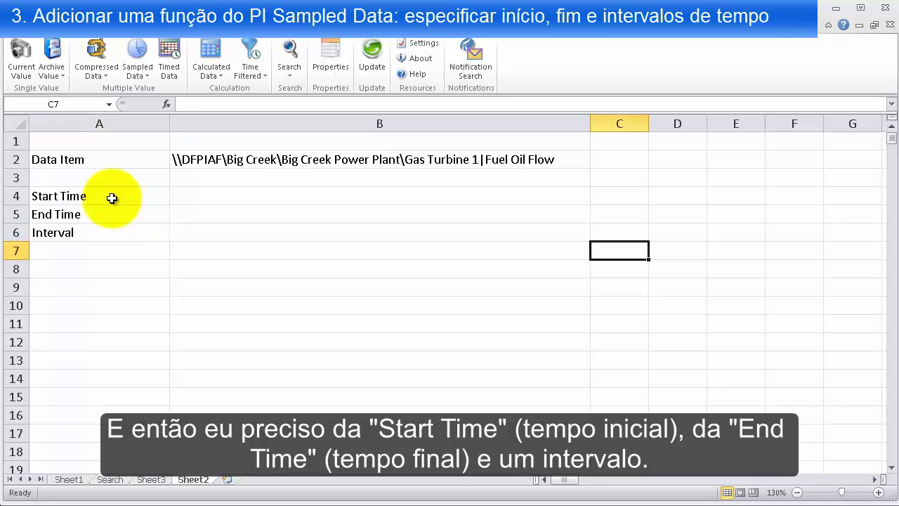
pyautogui.press('Left')
pyautogui.press('Up')
pyautogui.press('Up')
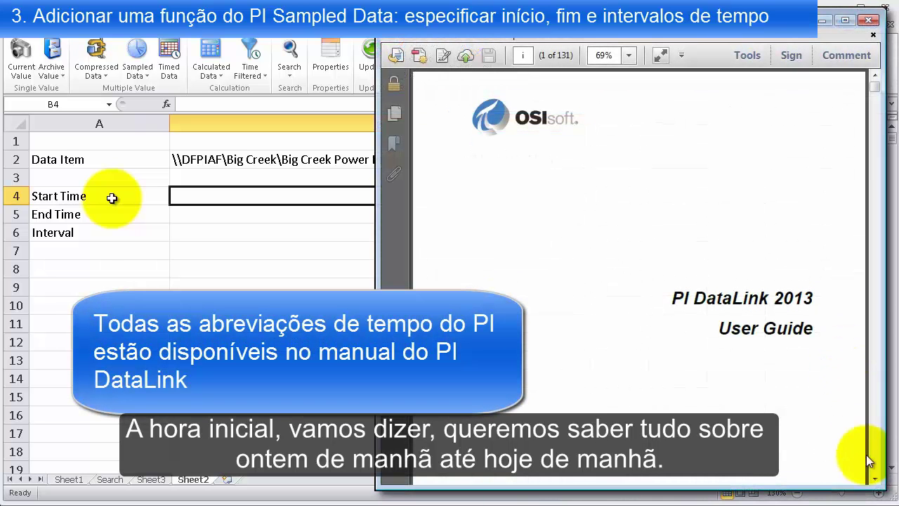
# Step: Enter y, t and 1h as the start time, end time and interval in B4–B6
pyautogui.click(875, 479)
pyautogui.write('y')
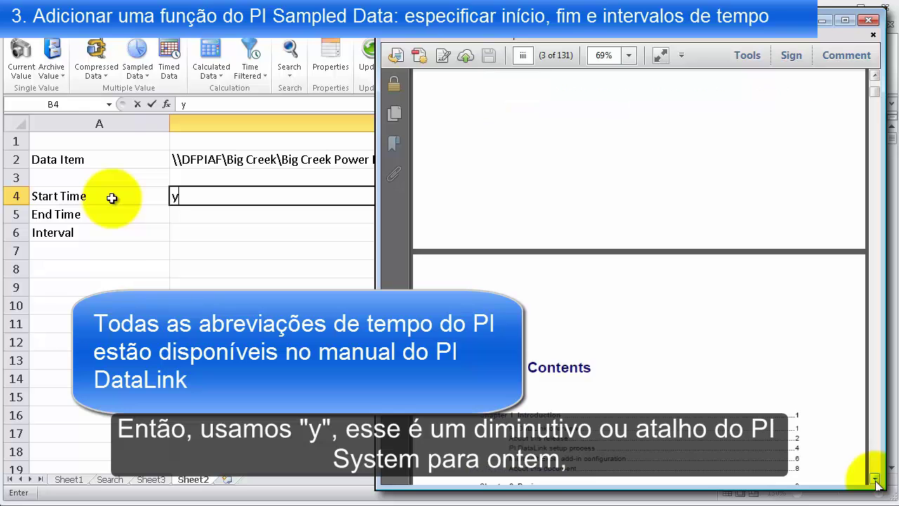
pyautogui.press('Return')
pyautogui.click(875, 481)
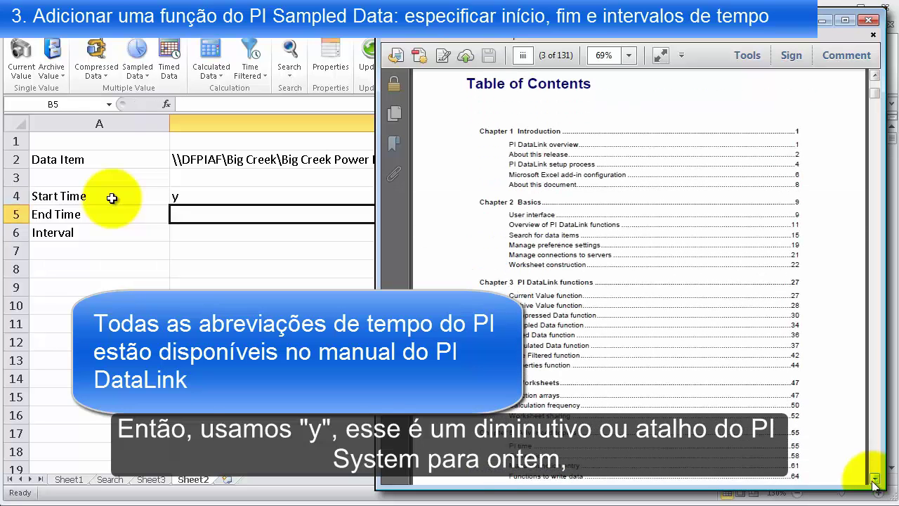
pyautogui.write('t')
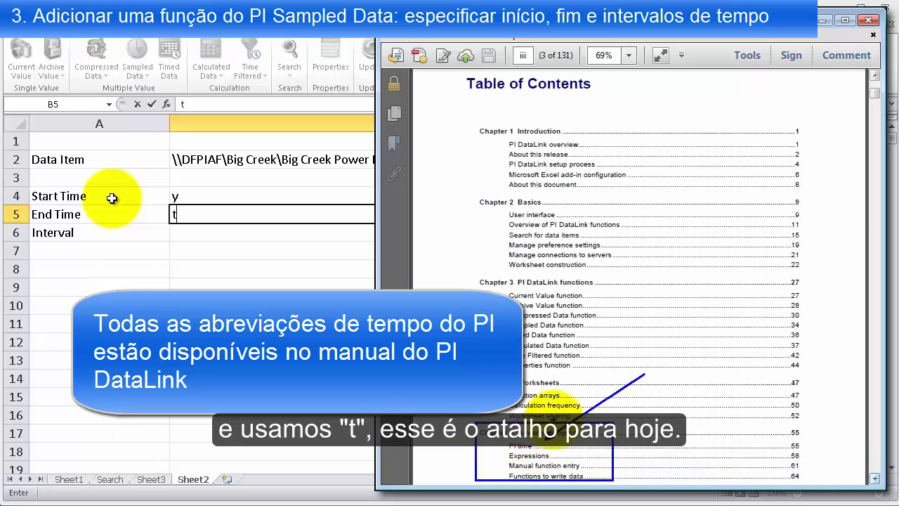
pyautogui.press('Return')
pyautogui.write('1h')
pyautogui.press('Return')
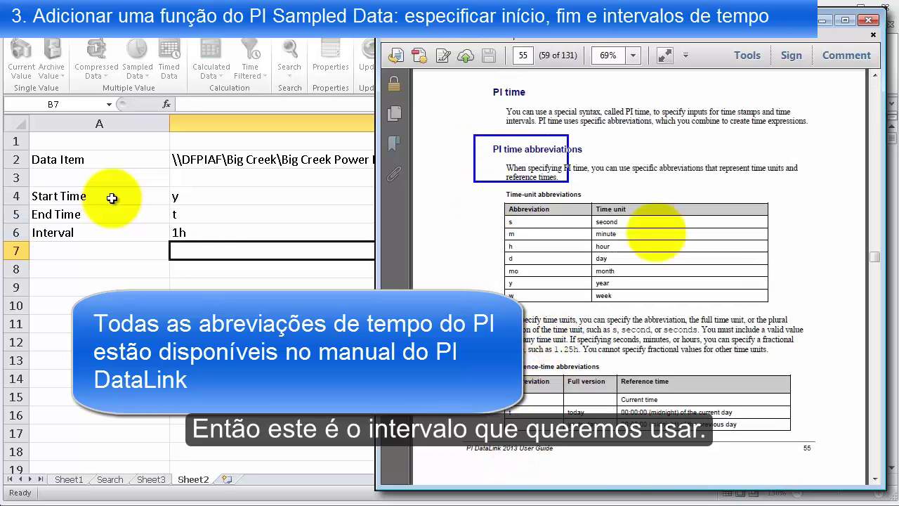
pyautogui.press('Up')
pyautogui.press('Down')
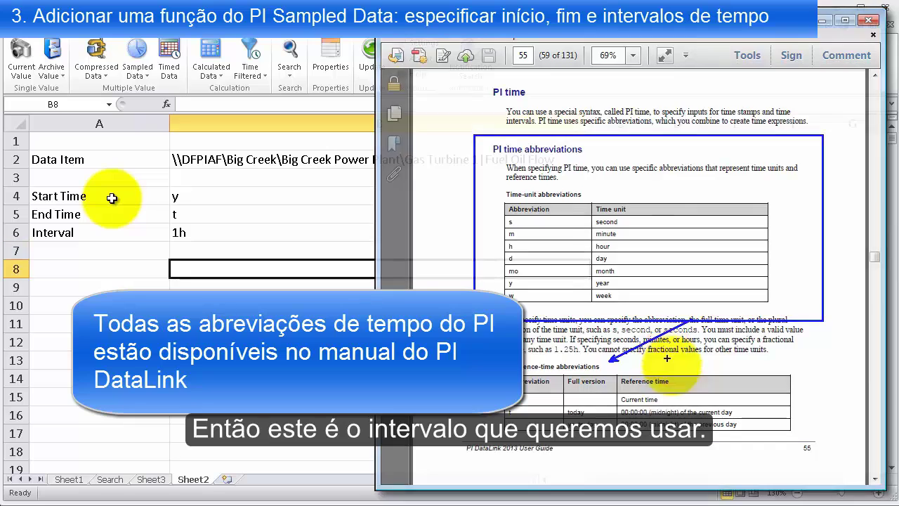
pyautogui.press('Down')
pyautogui.press('Left')
# Step: Label A8 'Sampled Data' and link the Sampled Data inputs to B2, B4, B5 and B6
pyautogui.write('amp')
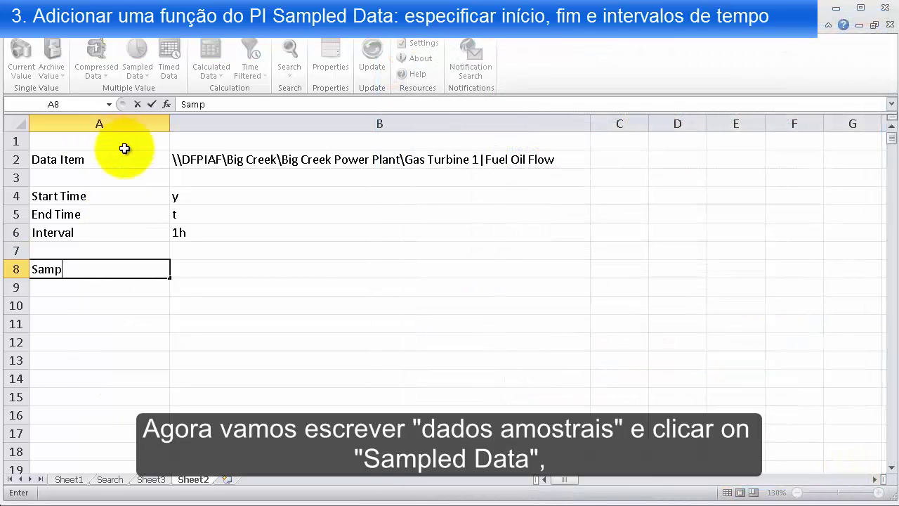
pyautogui.write('led Data')
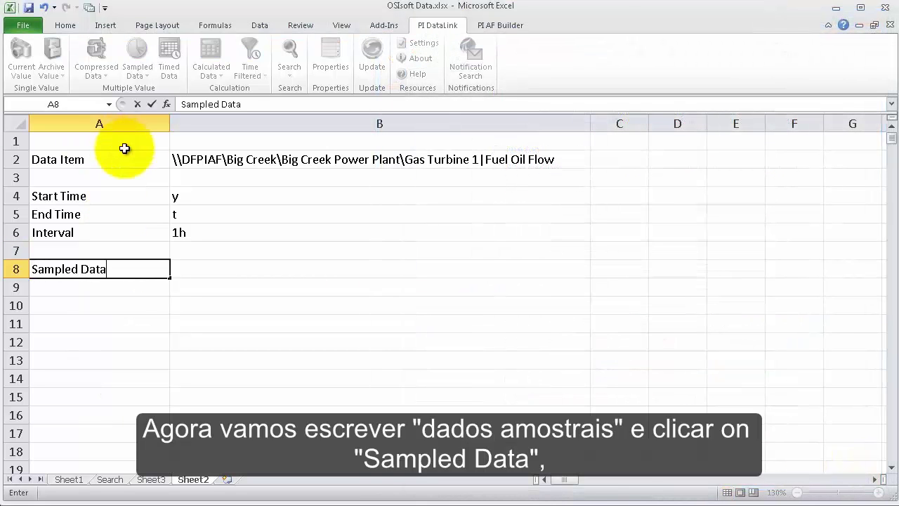
pyautogui.click(115, 283)
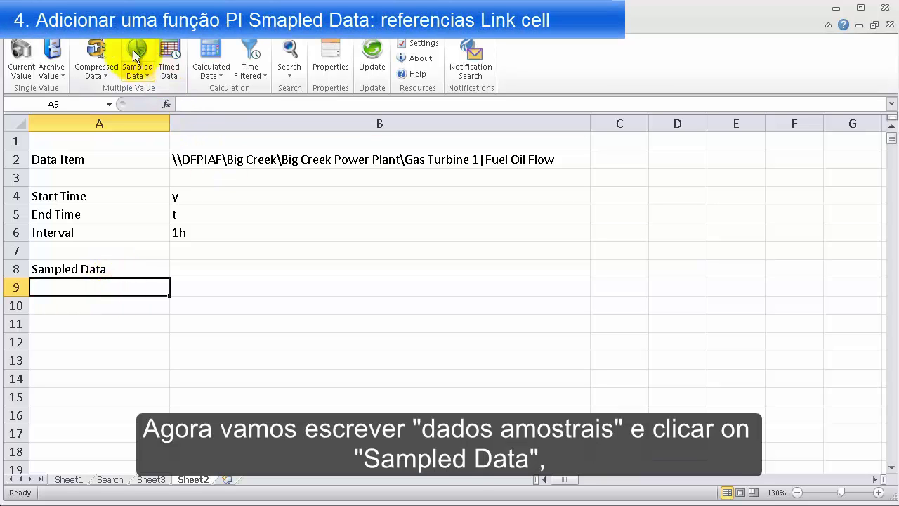
pyautogui.click(134, 53)
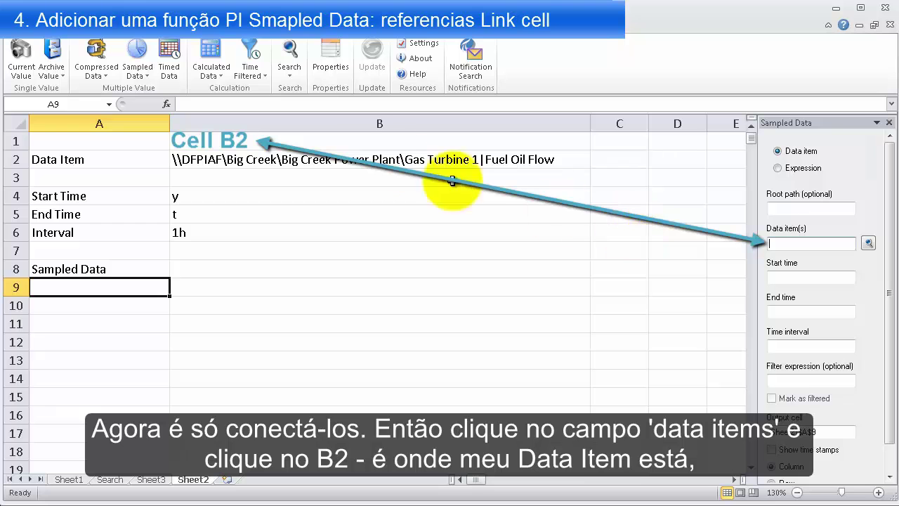
pyautogui.click(297, 161)
pyautogui.click(790, 279)
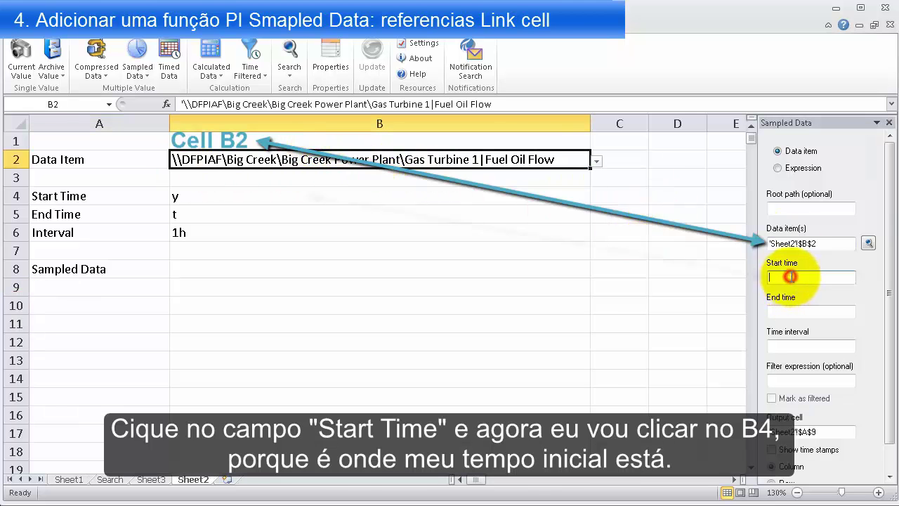
pyautogui.click(256, 196)
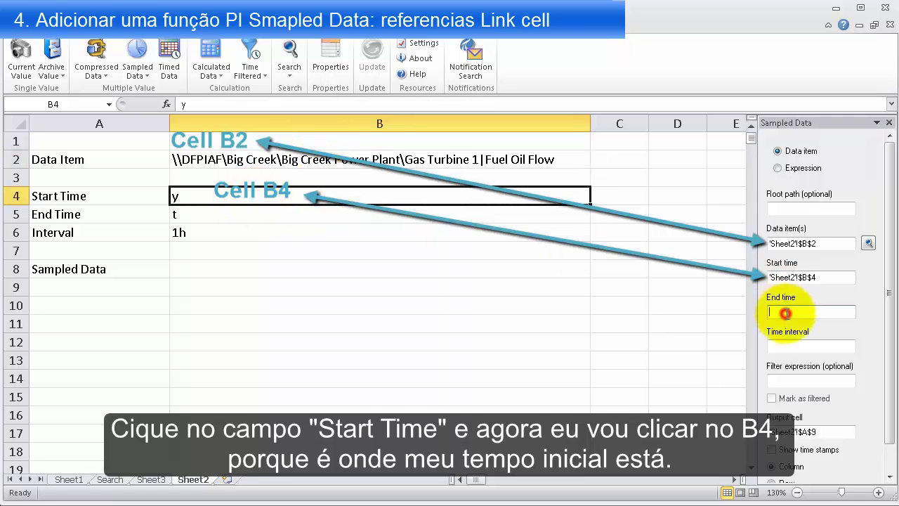
pyautogui.click(260, 214)
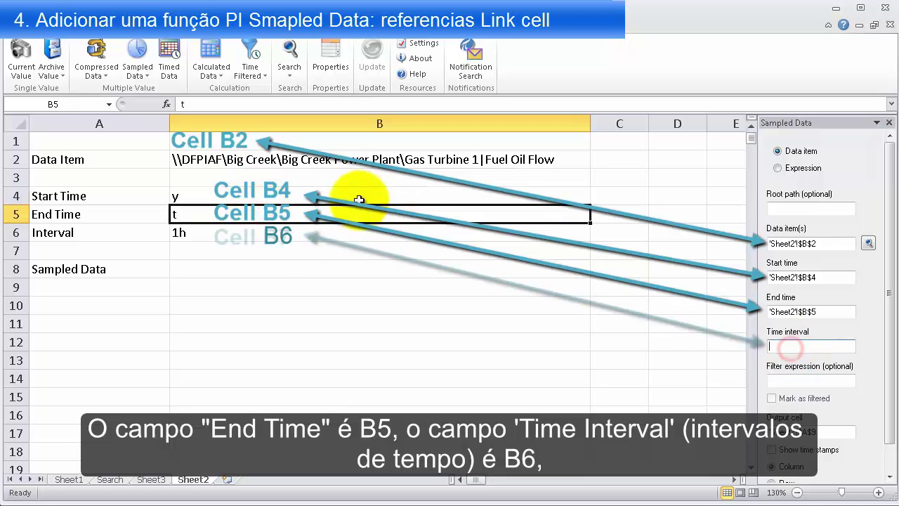
pyautogui.click(262, 236)
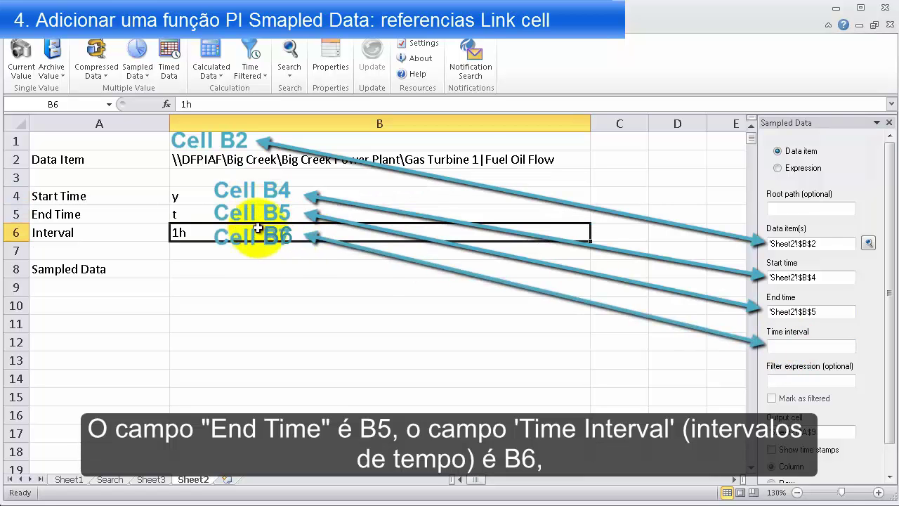
pyautogui.click(887, 455)
pyautogui.click(853, 400)
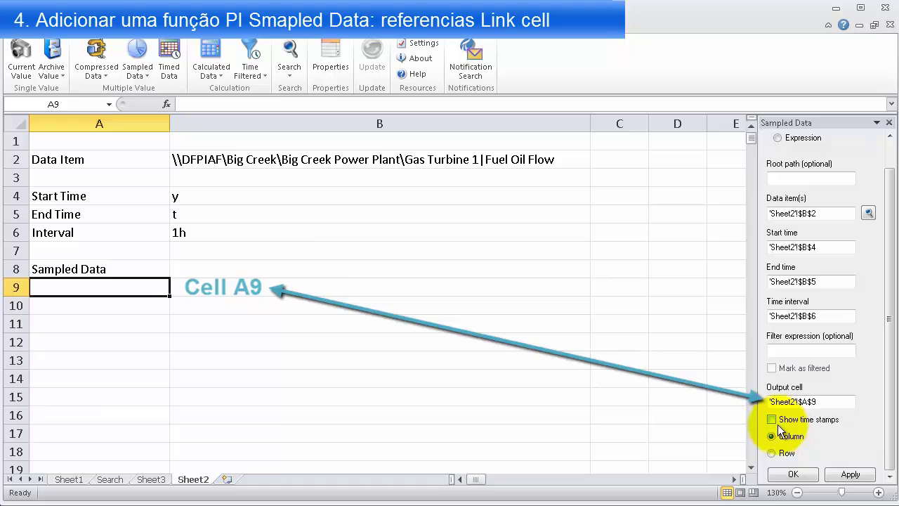
# Step: Run the Sampled Data function into A9, showing timestamps beside each hourly value
pyautogui.click(851, 475)
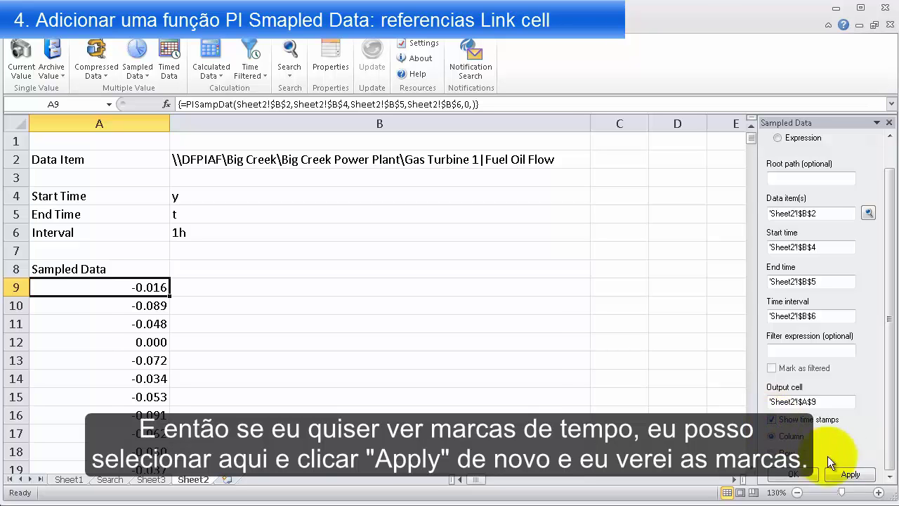
pyautogui.click(851, 475)
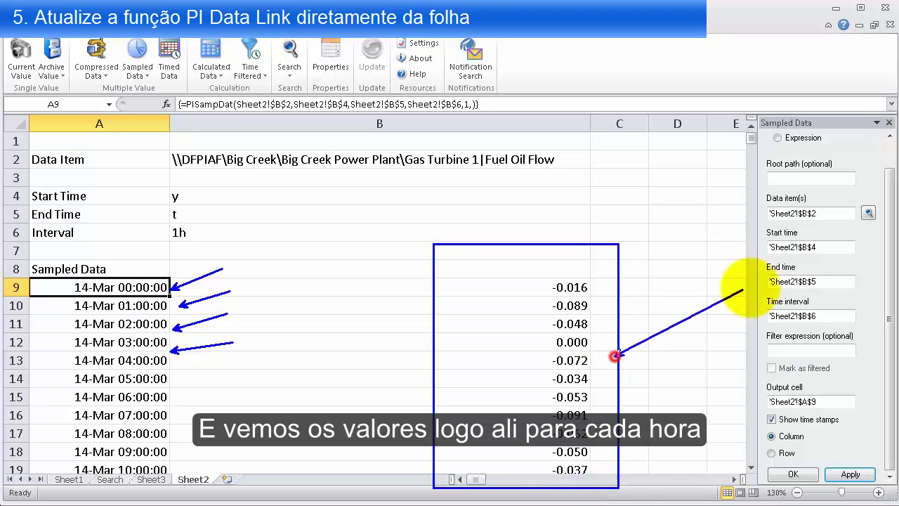
# Step: Close the Sampled Data pane and change the interval in B6 to 3h
pyautogui.click(175, 233)
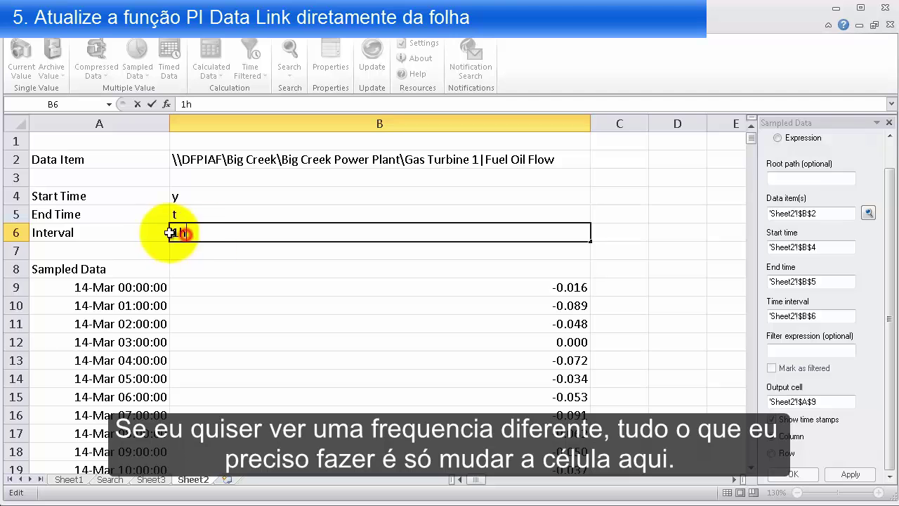
pyautogui.click(890, 125)
pyautogui.moveTo(192, 232); pyautogui.dragTo(144, 230)
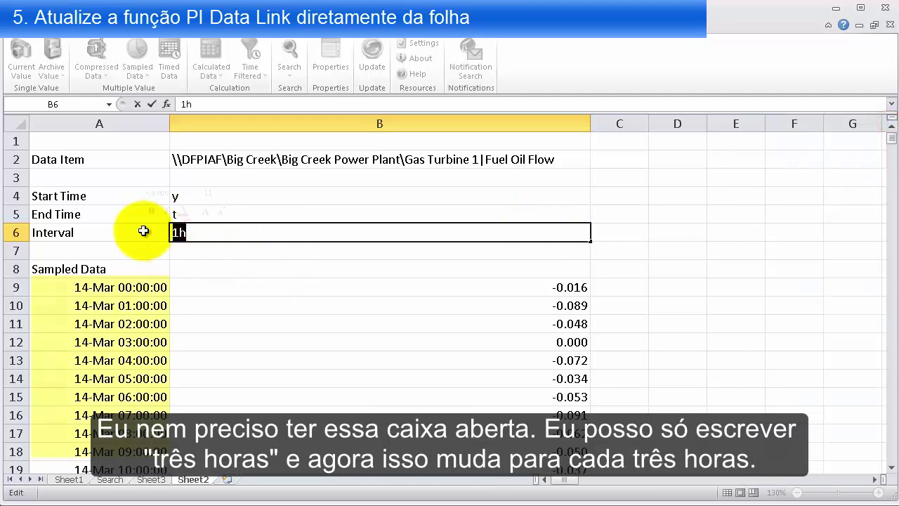
pyautogui.write('3h')
pyautogui.press('Return')
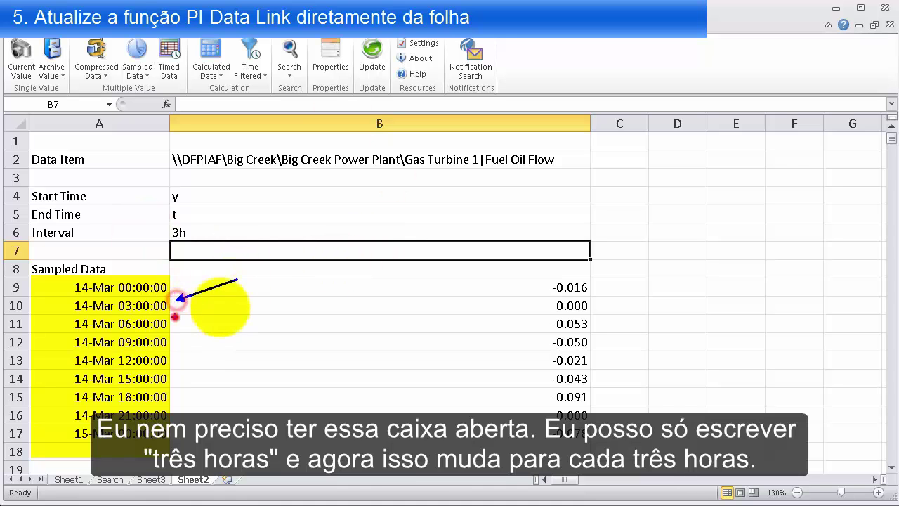
# Step: Change the interval to 30m so the list refreshes at 30-minute steps
pyautogui.doubleClick(182, 232)
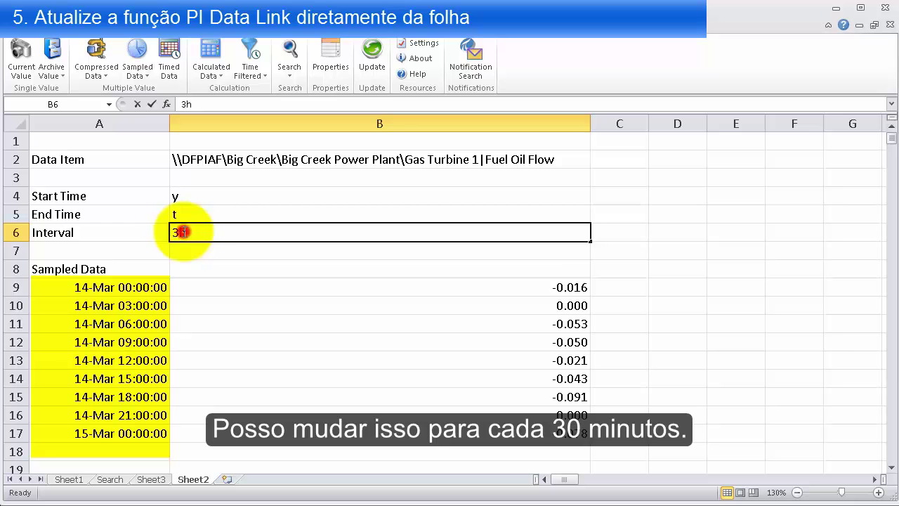
pyautogui.moveTo(178, 232); pyautogui.dragTo(167, 233)
pyautogui.press('BackSpace')
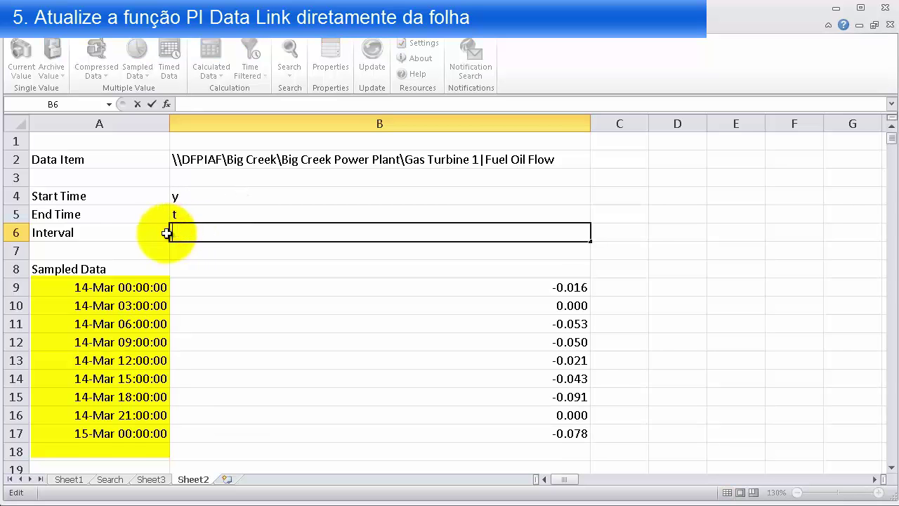
pyautogui.press('Return')
pyautogui.scroll(-2, 245, 277)
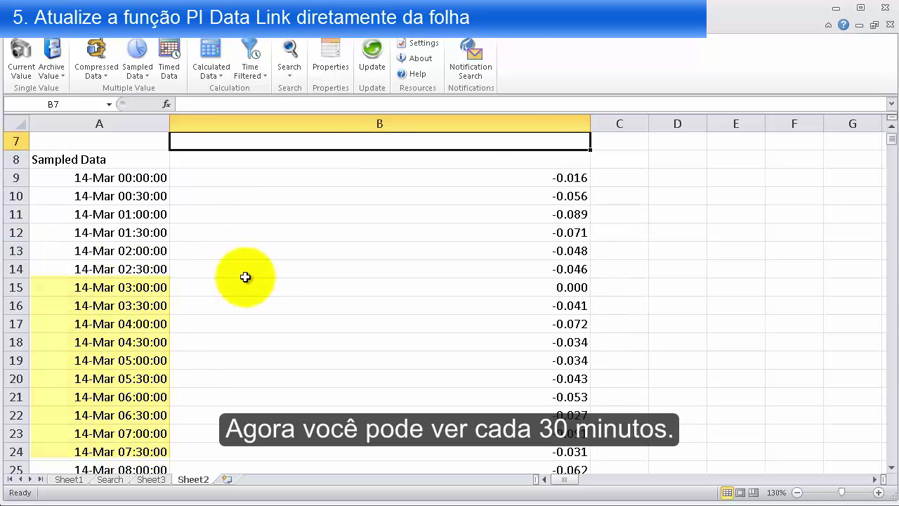
pyautogui.scroll(2, 243, 239)
pyautogui.doubleClick(211, 232)
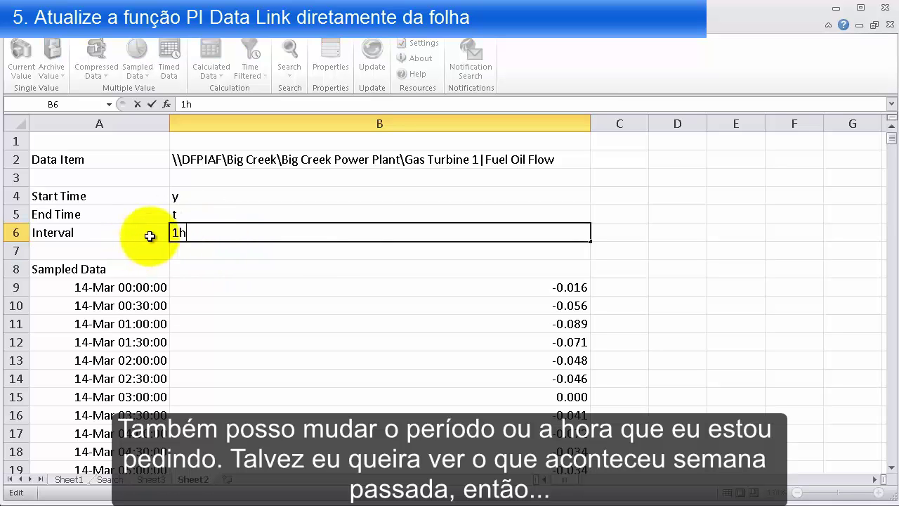
# Step: Reset the interval to 1h and shift the start and end times to y-7d and t-7d
pyautogui.write('1h')
pyautogui.press('Return')
pyautogui.click(195, 196)
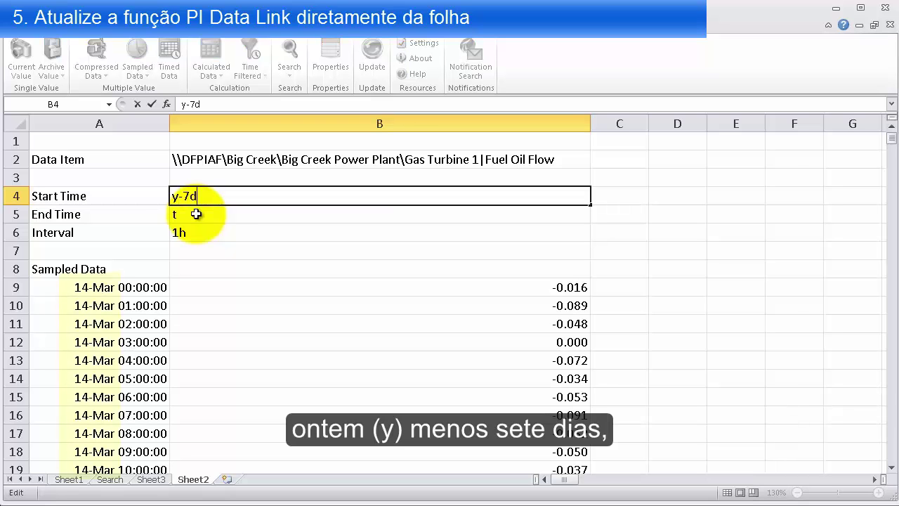
pyautogui.write('-7d')
pyautogui.click(196, 214)
pyautogui.write('t')
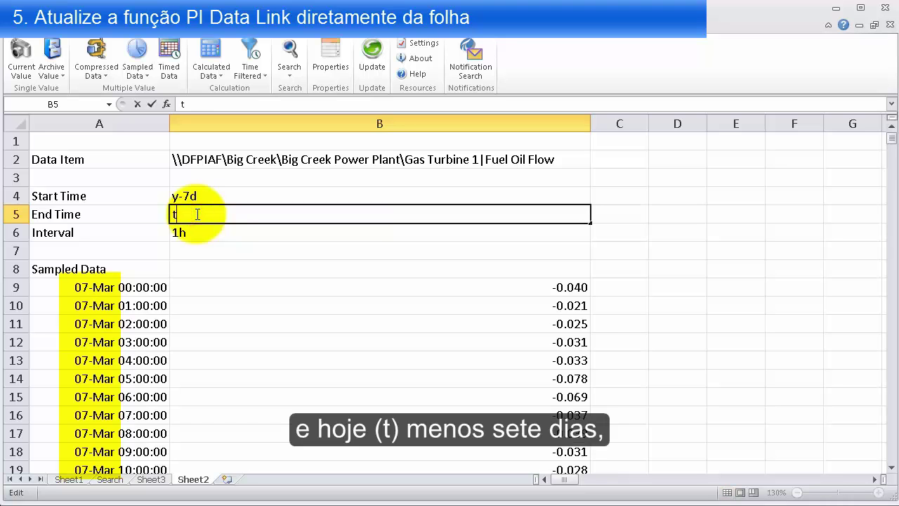
pyautogui.write('-7d')
pyautogui.press('Return')
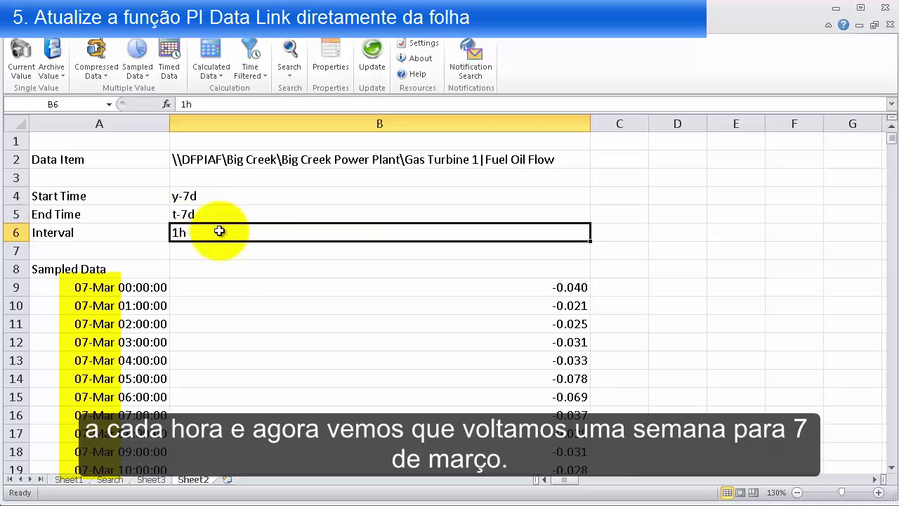